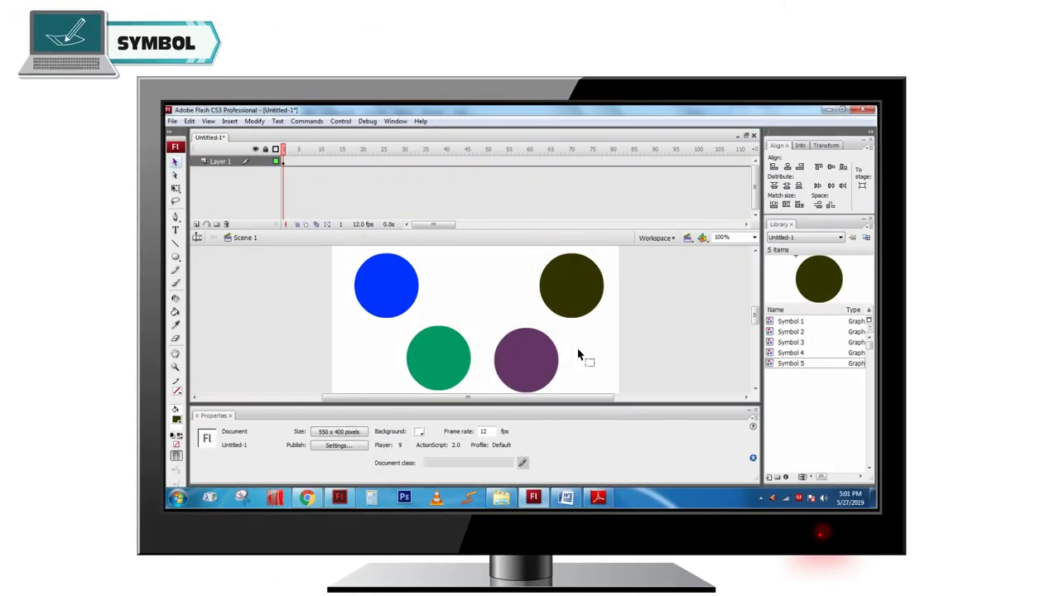
Enter Symbol 1 and inspect its blue, green, purple and dark olive circle instances
click(527, 363)
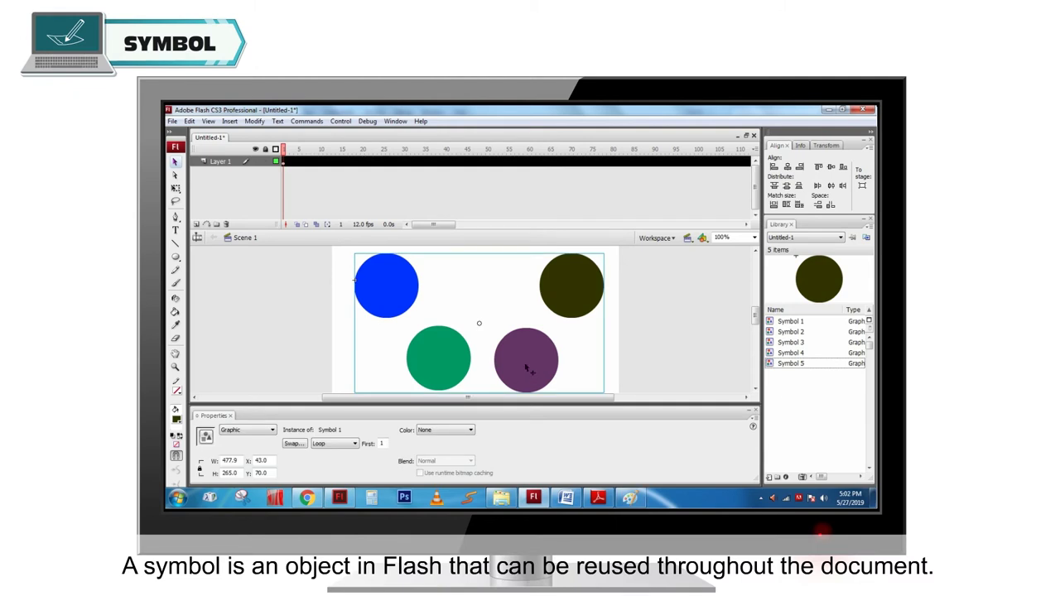
double_click(524, 364)
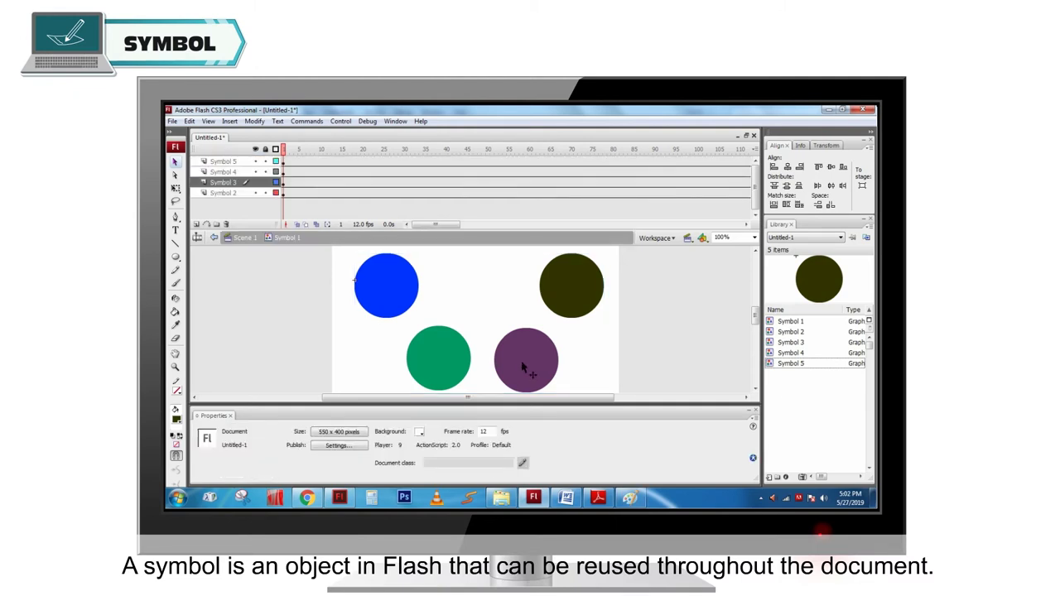
click(388, 284)
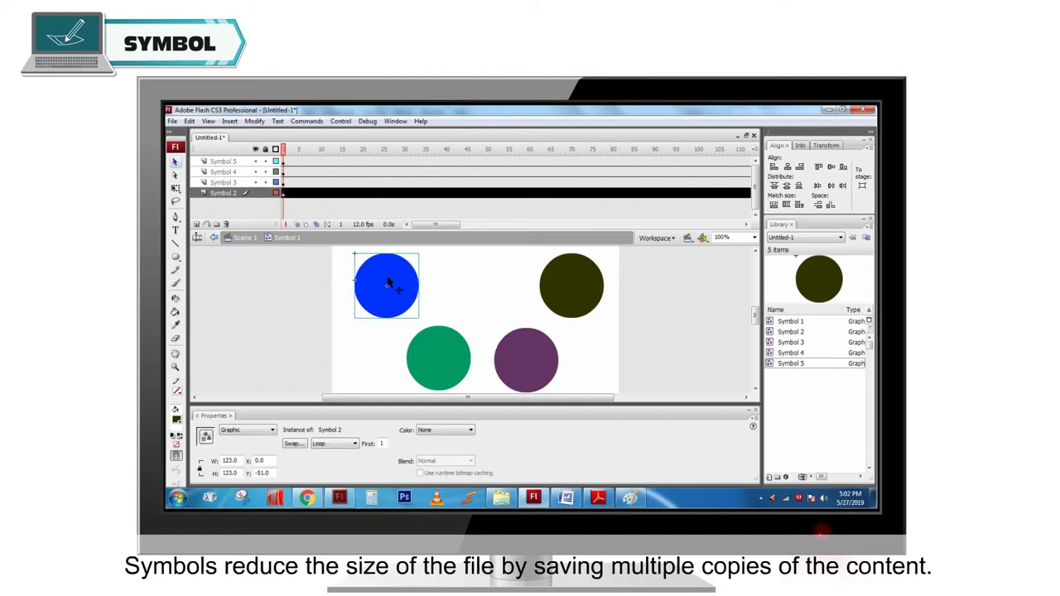
click(438, 362)
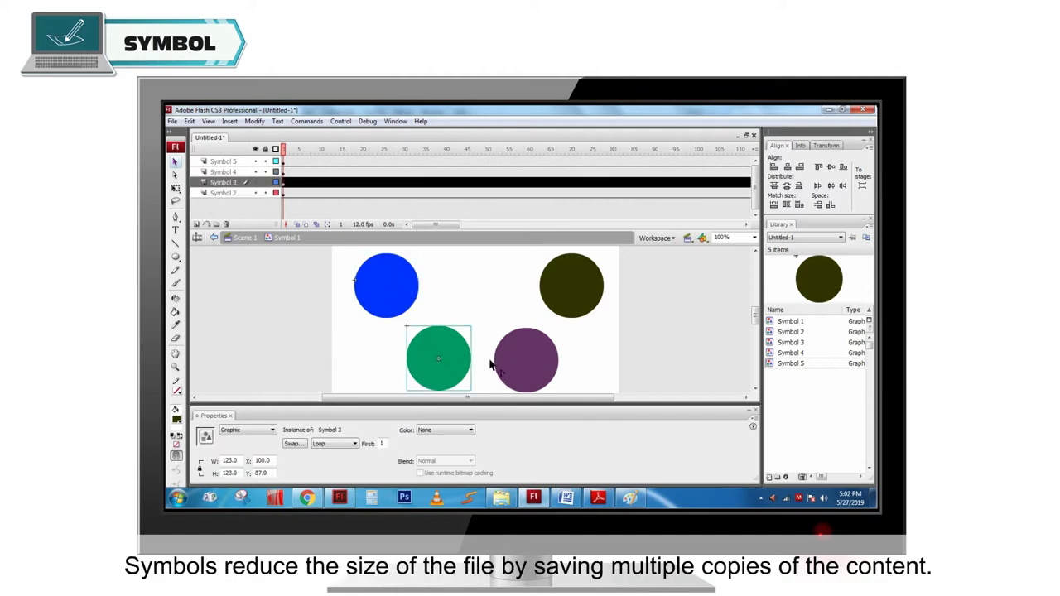
click(525, 365)
click(569, 287)
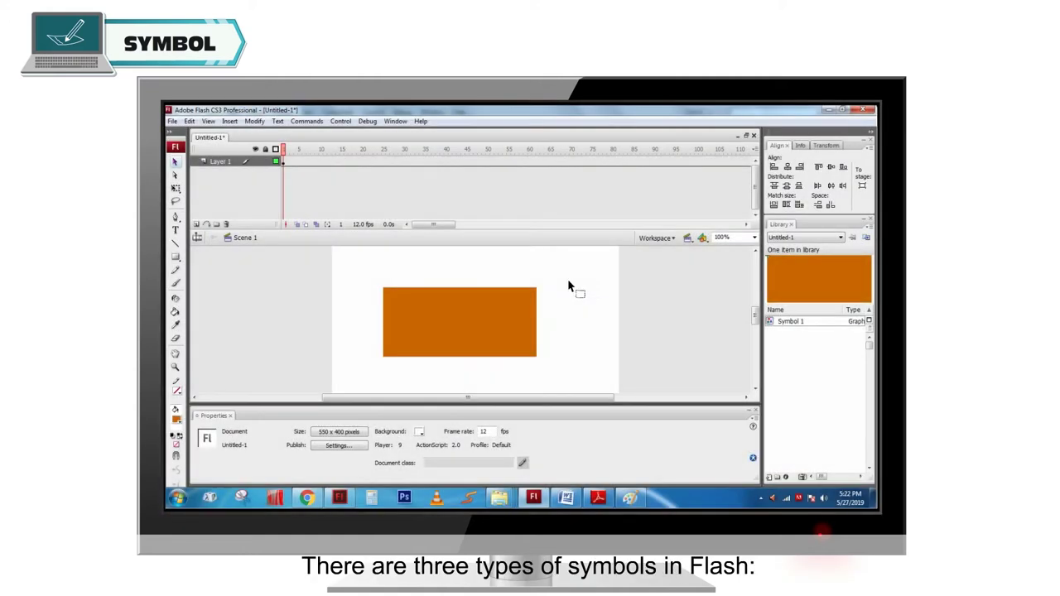
Convert the orange rectangle into a button symbol with F8 and add a new layer
click(465, 323)
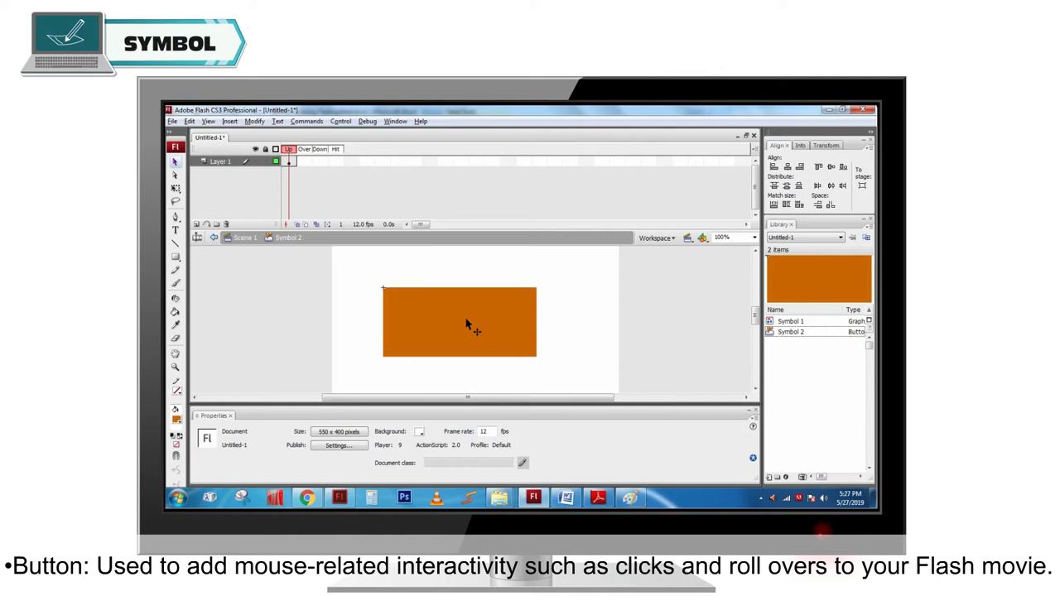
click(288, 160)
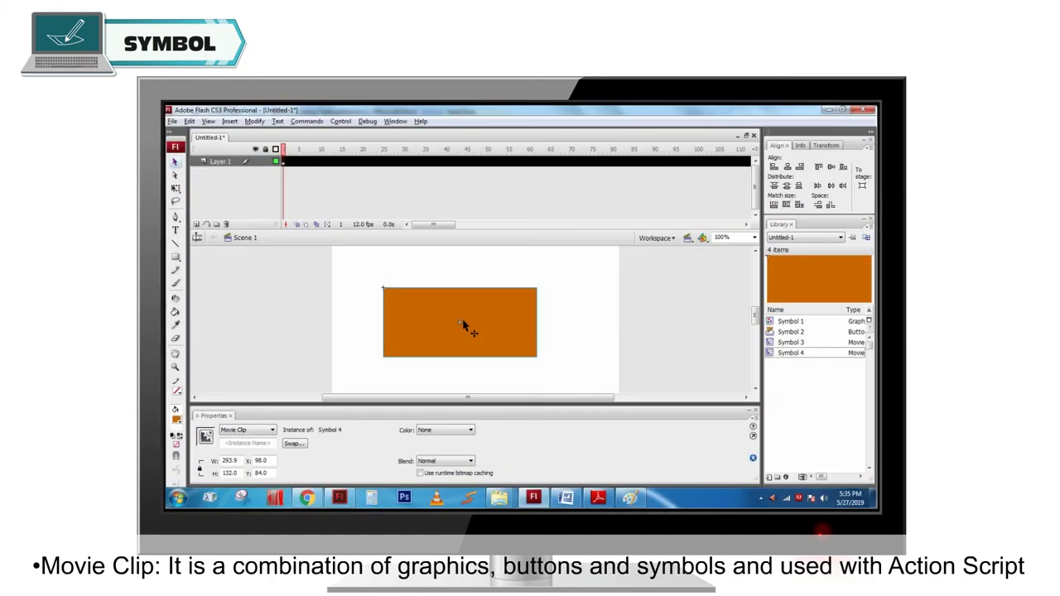
key(F8)
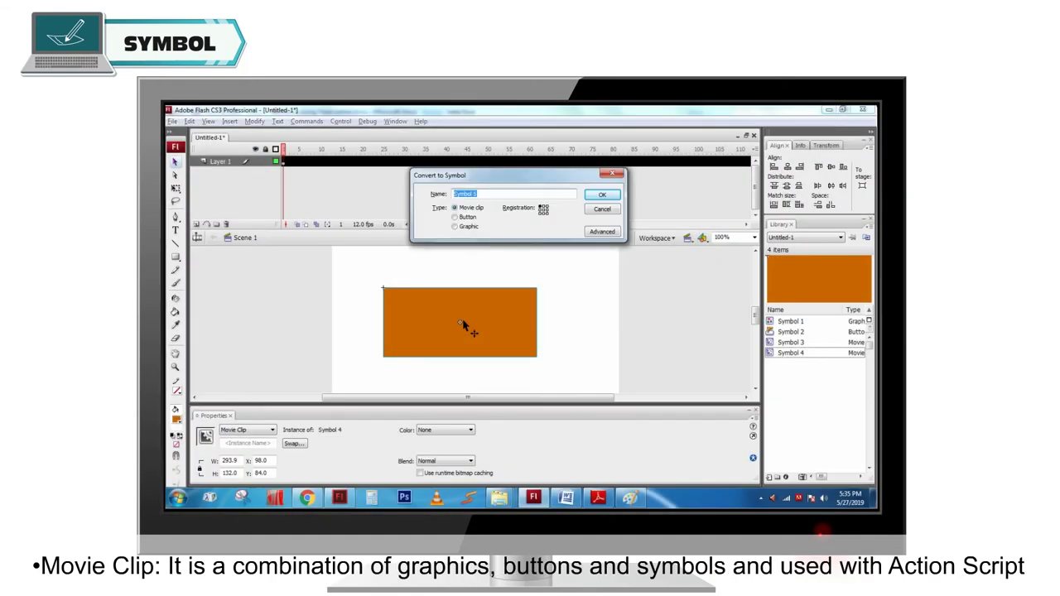
click(455, 217)
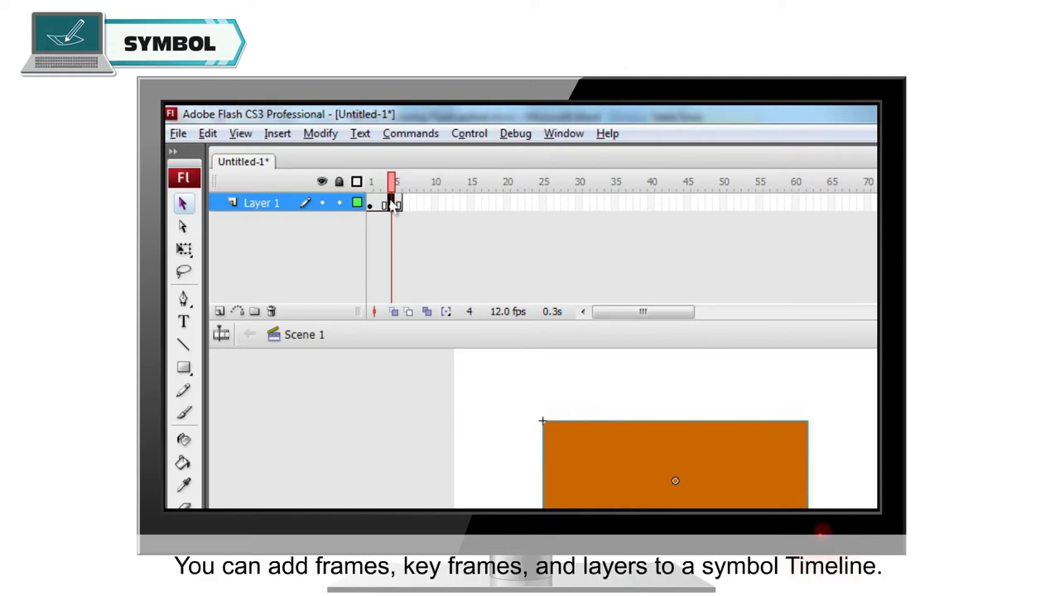
click(220, 311)
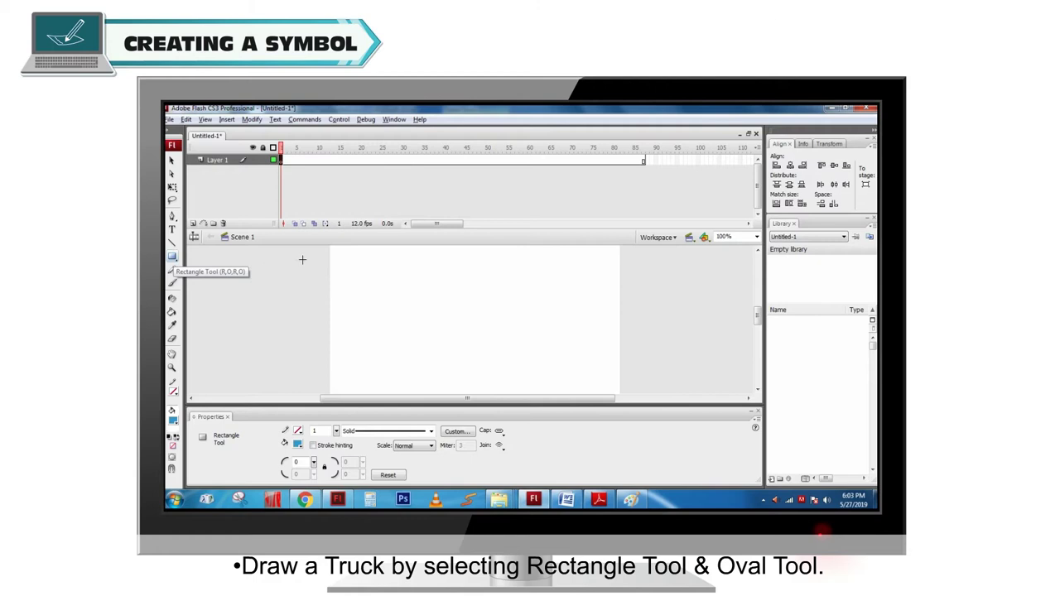
Draw a blue rectangular truck body with two green circular wheels, then select the whole truck
drag(386, 251, 568, 340)
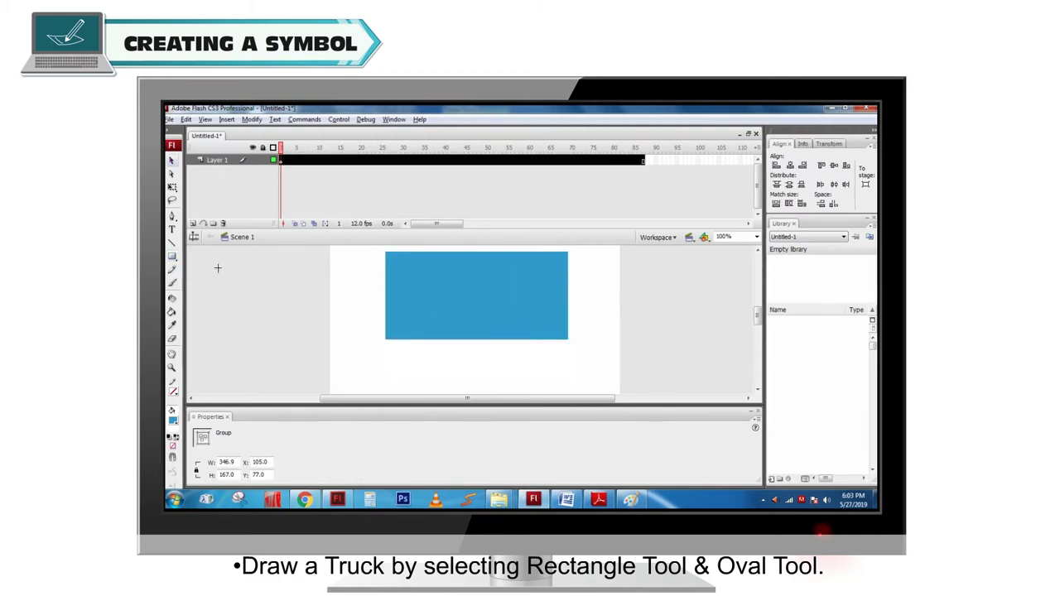
click(173, 256)
click(212, 287)
drag(423, 319, 469, 367)
drag(492, 319, 536, 367)
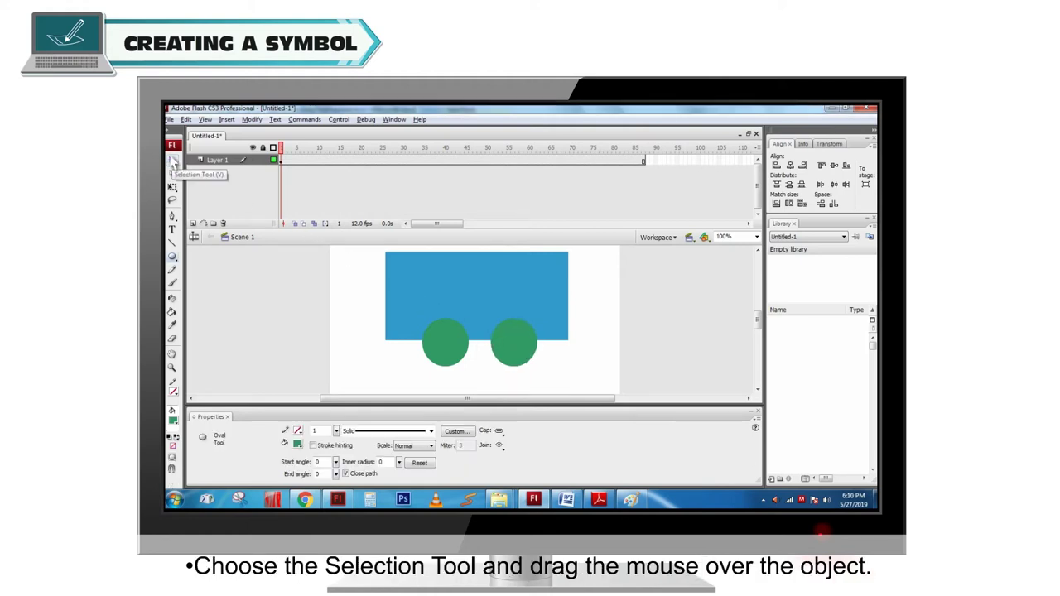
click(171, 160)
click(473, 300)
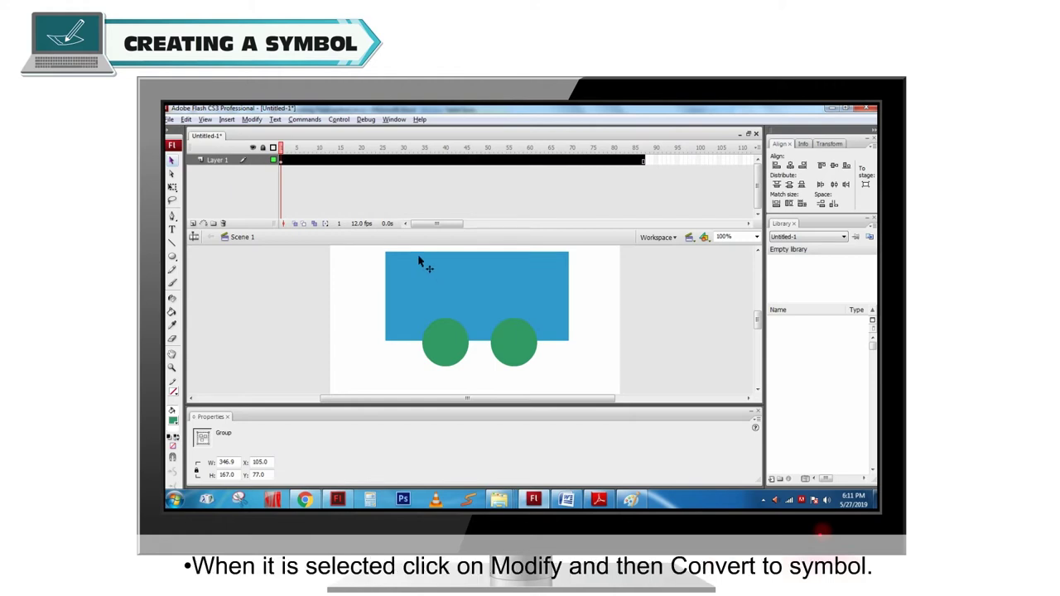
Convert the selected truck drawing into a Graphic symbol named truck via Modify > Convert to Symbol
click(252, 120)
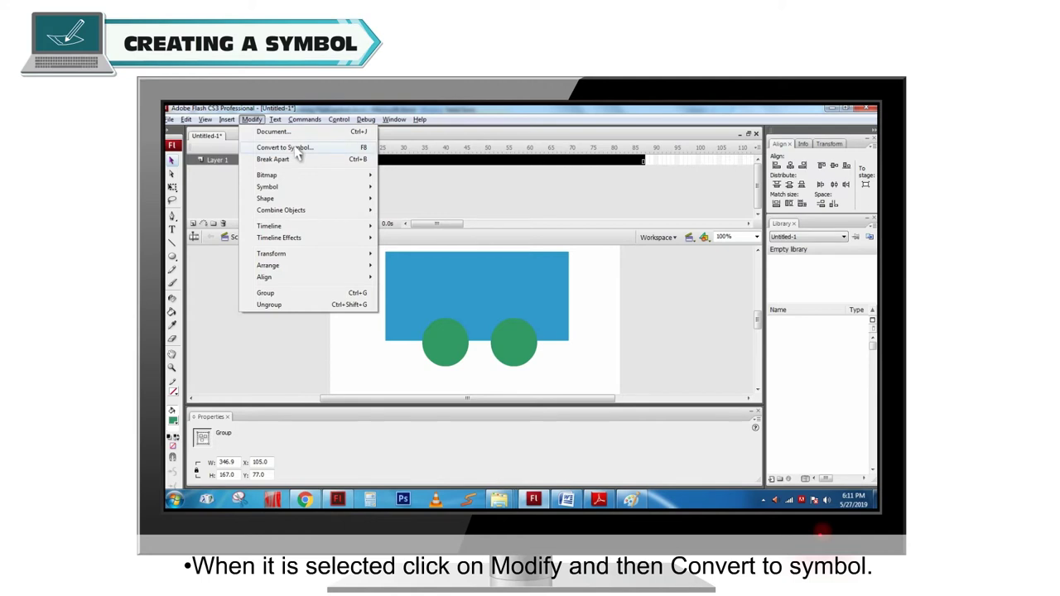
click(286, 147)
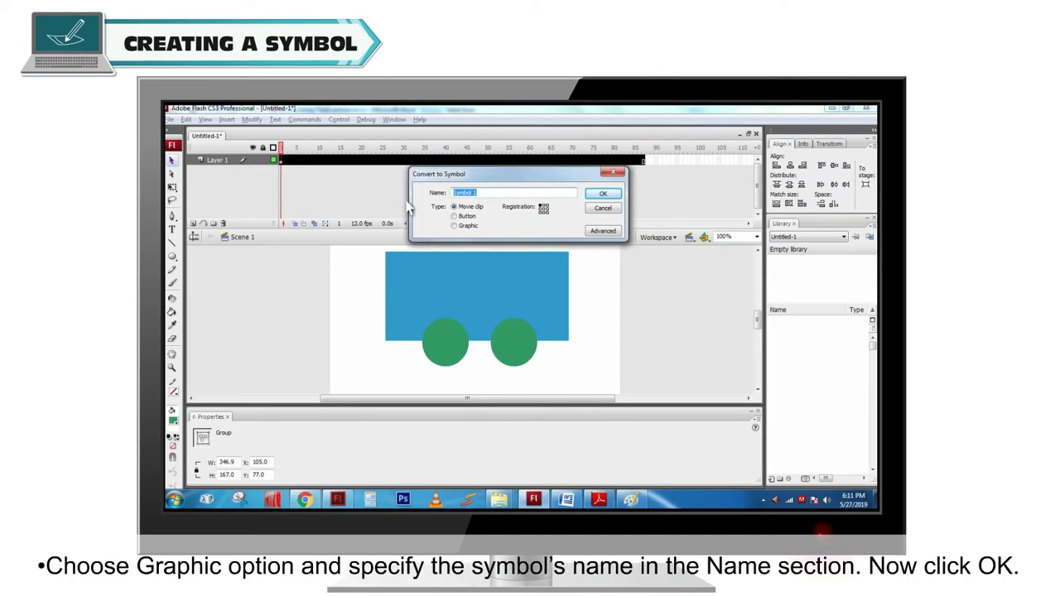
click(454, 226)
click(603, 195)
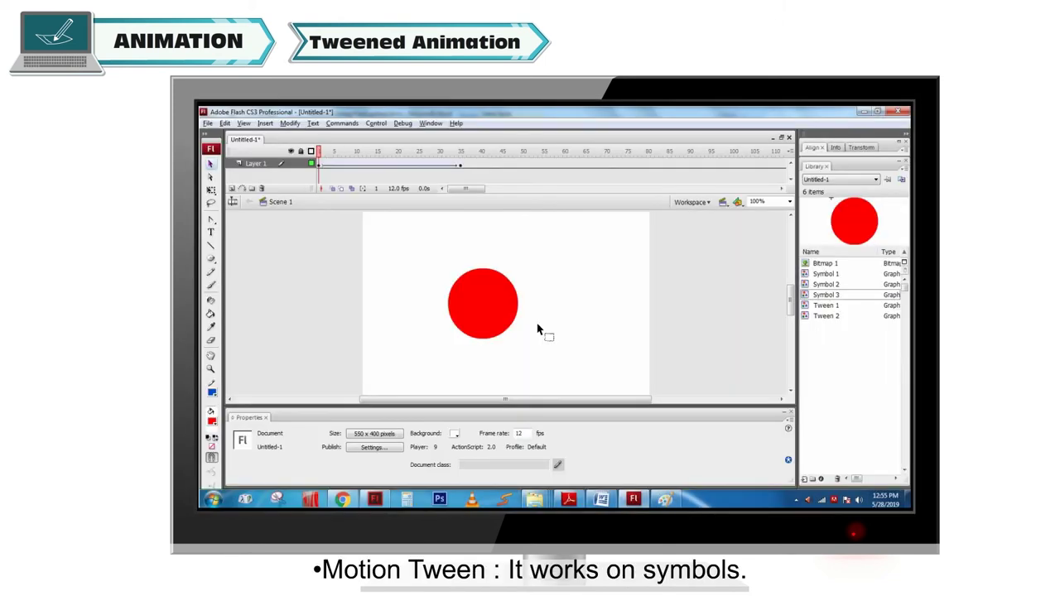
Inspect the red circle's motion tween, then the cyan circle's Tween: Shape frame
click(485, 307)
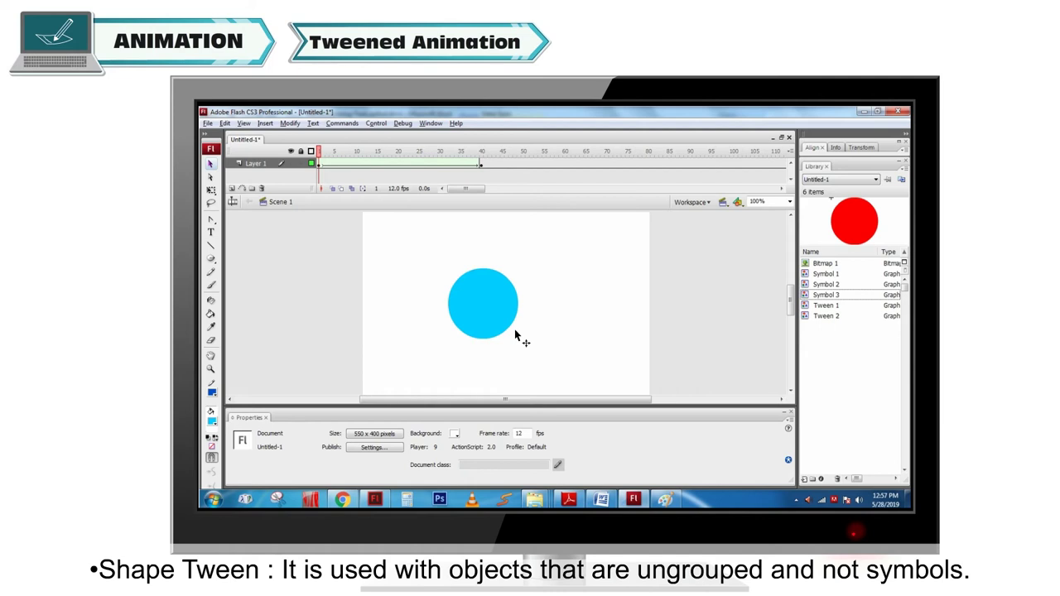
click(483, 307)
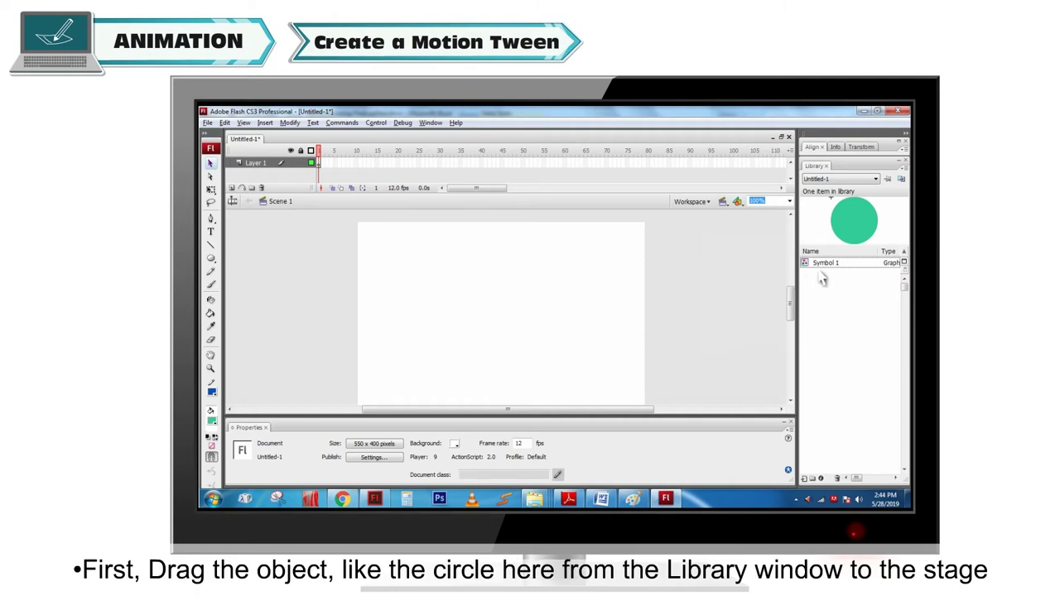
Drag the green circle Symbol 1 onto the stage and insert a keyframe at frame 30
click(851, 264)
drag(851, 263, 494, 320)
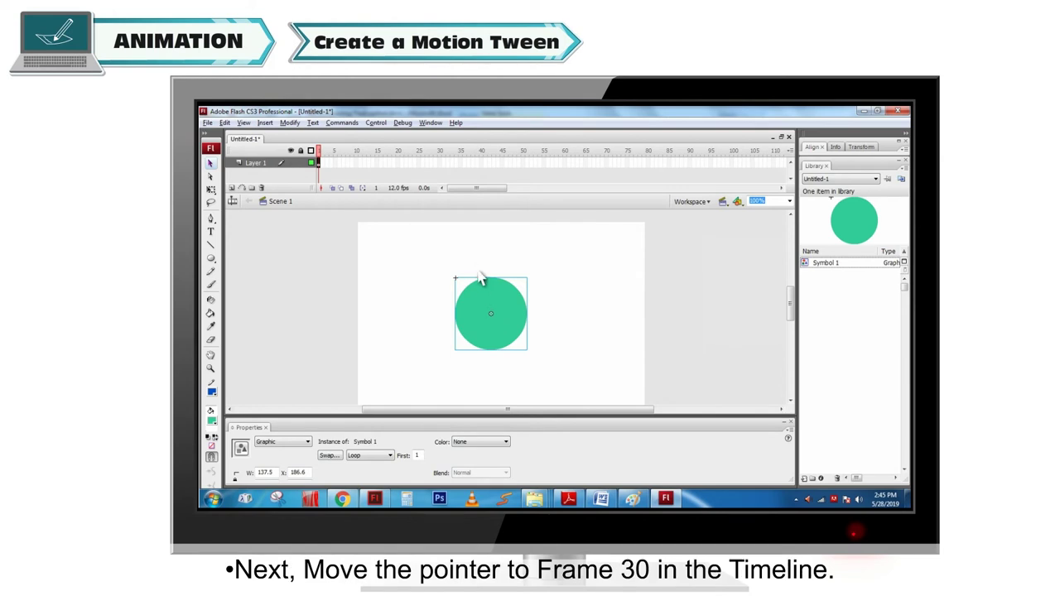
click(440, 163)
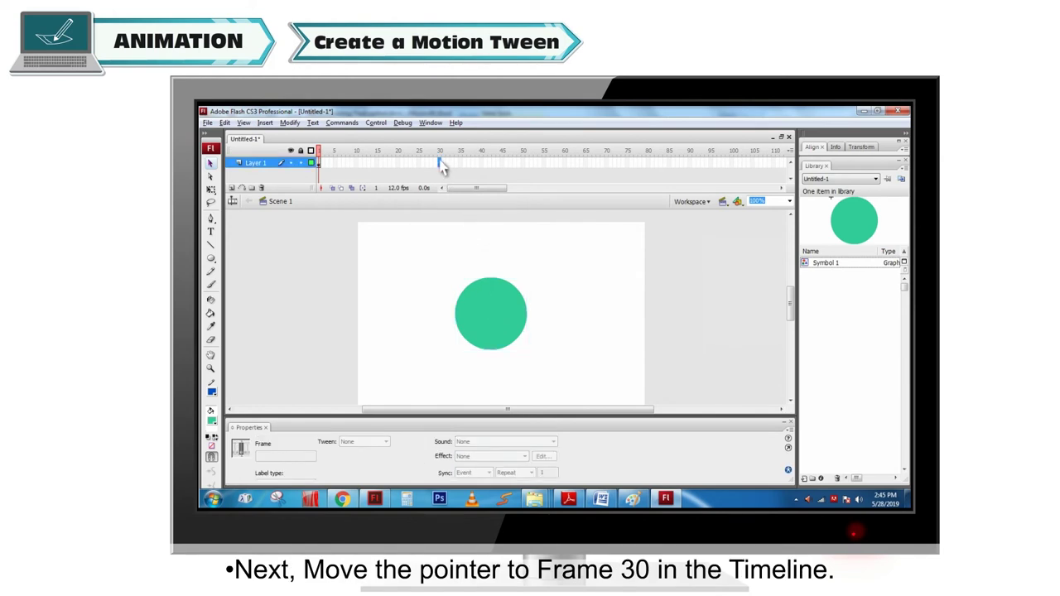
right_click(440, 163)
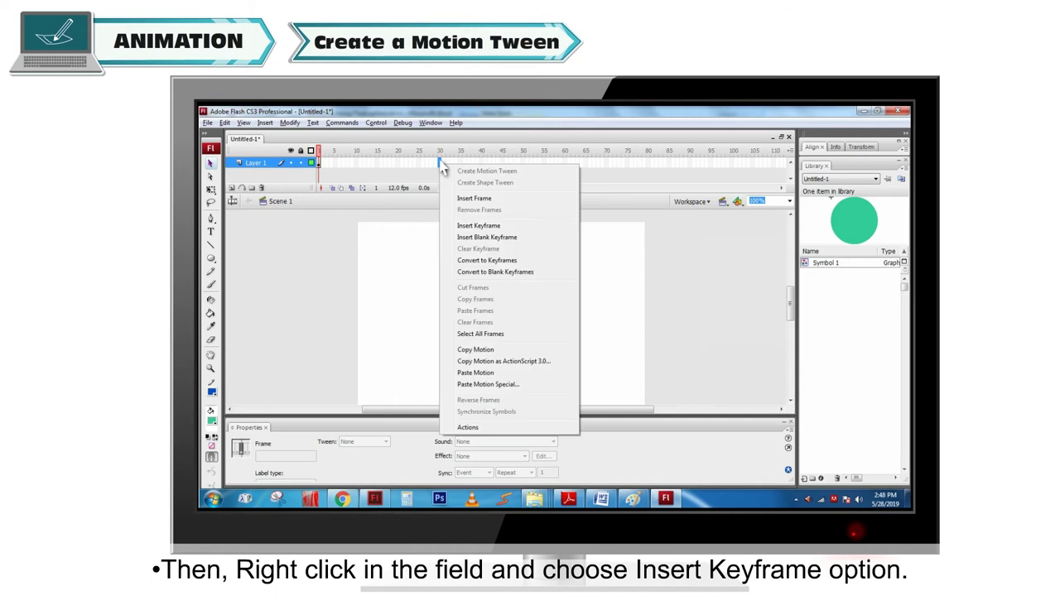
click(497, 235)
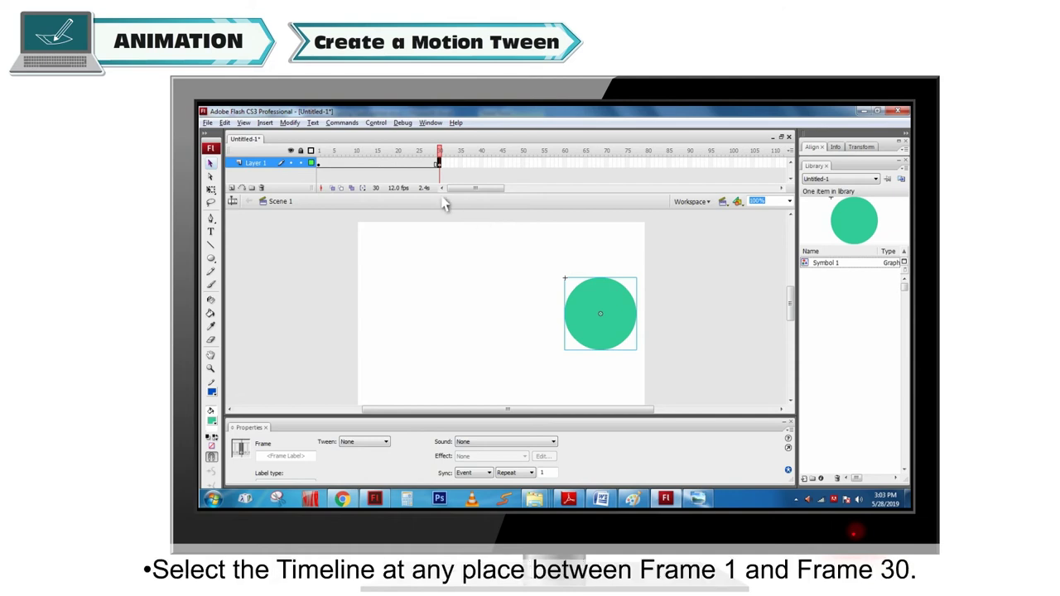
Create a motion tween on Layer 1 spanning frames 1 to 30
click(376, 164)
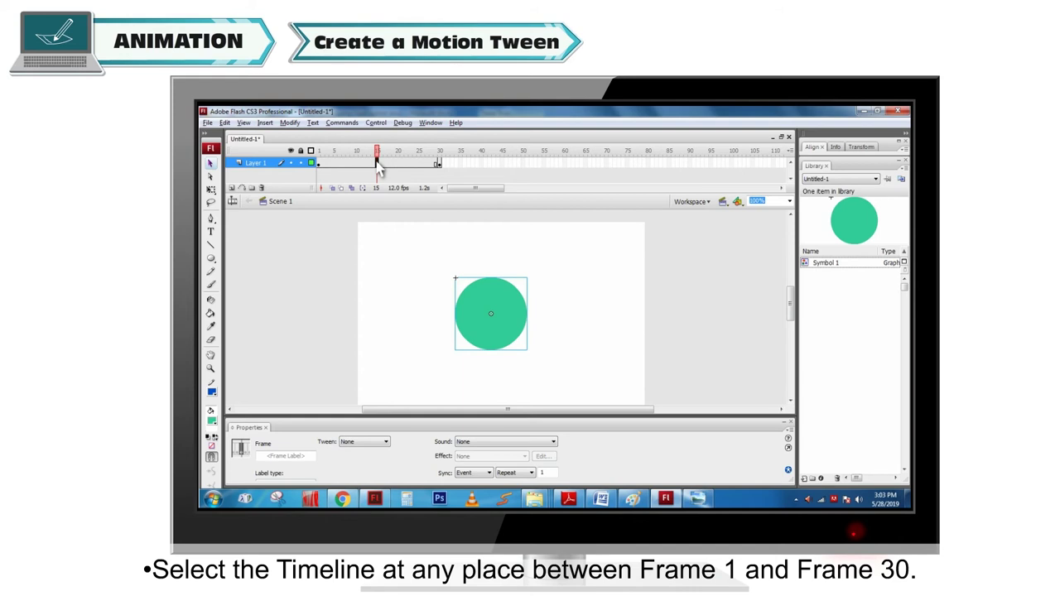
right_click(377, 165)
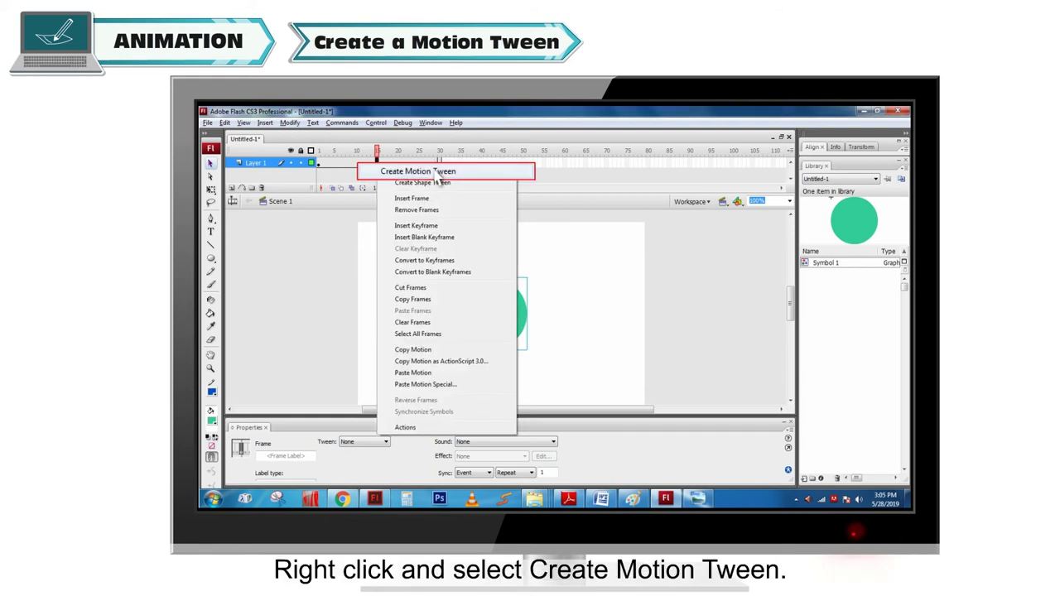
click(435, 170)
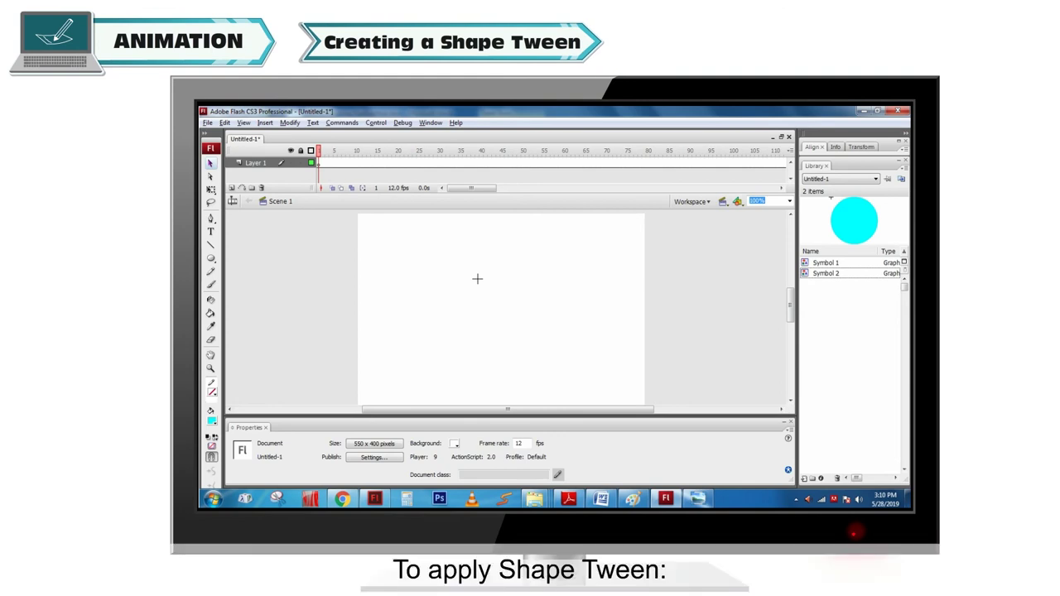
Draw a cyan circle on the stage and insert a keyframe at frame 40 of Layer 1
drag(477, 279, 524, 335)
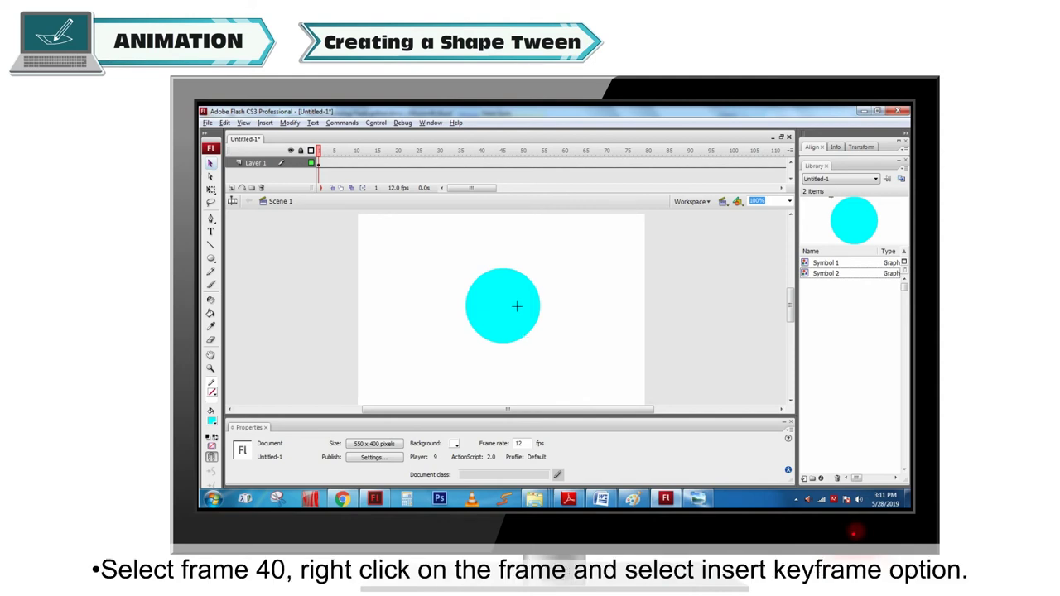
click(481, 164)
right_click(480, 163)
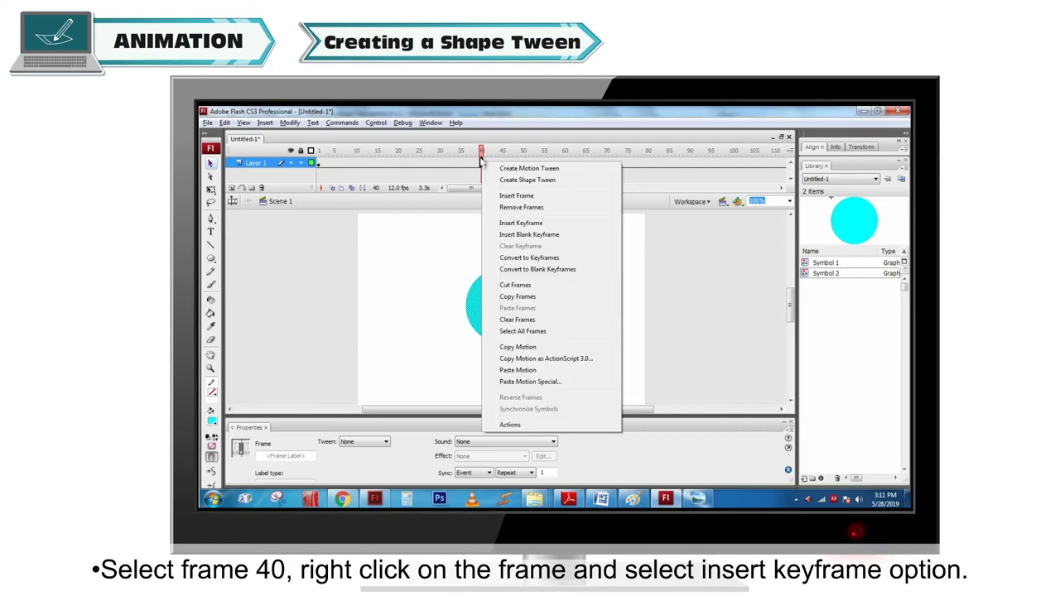
click(540, 226)
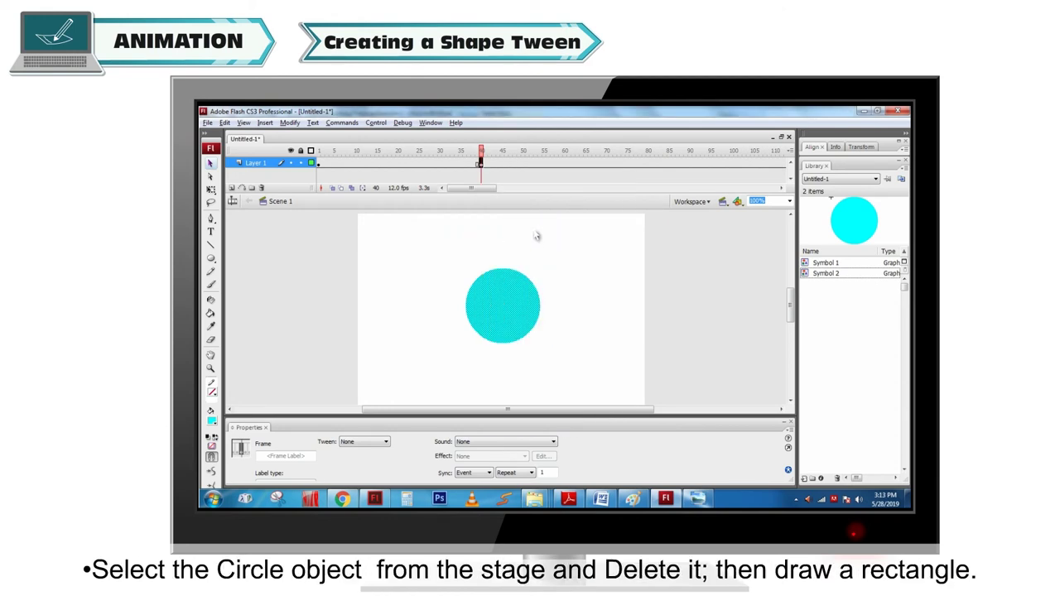
At frame 40, delete the cyan circle and draw a 302.9 × 125 cyan rectangle instead
click(509, 313)
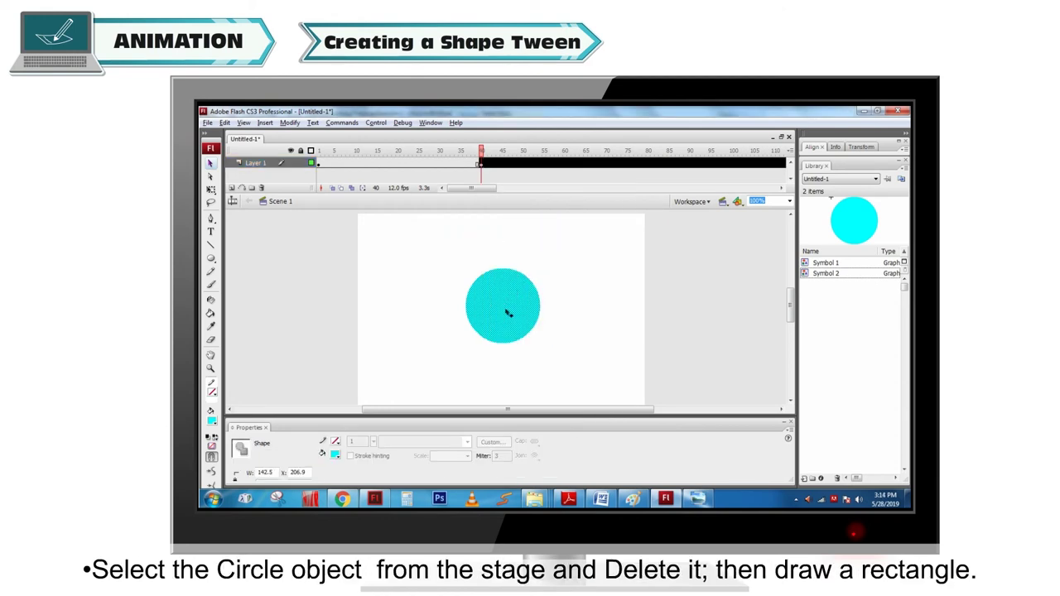
key(Delete)
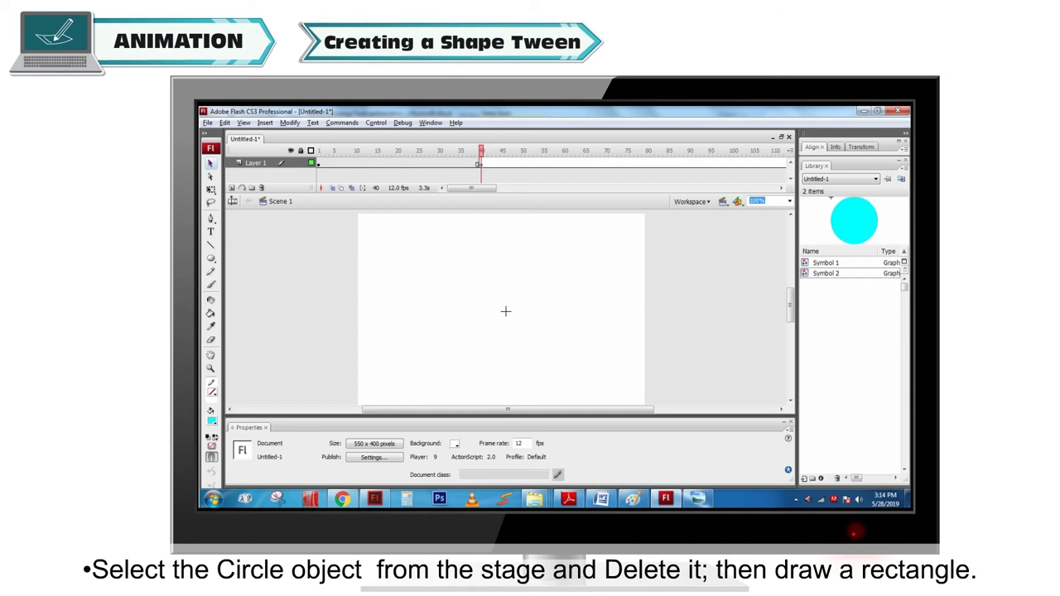
drag(421, 276, 581, 350)
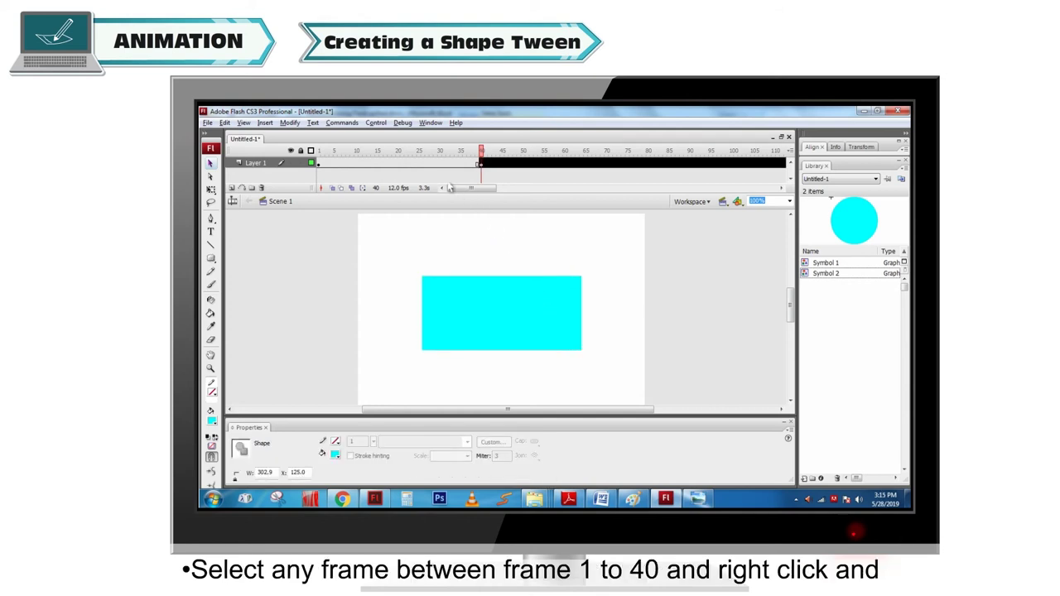
click(395, 164)
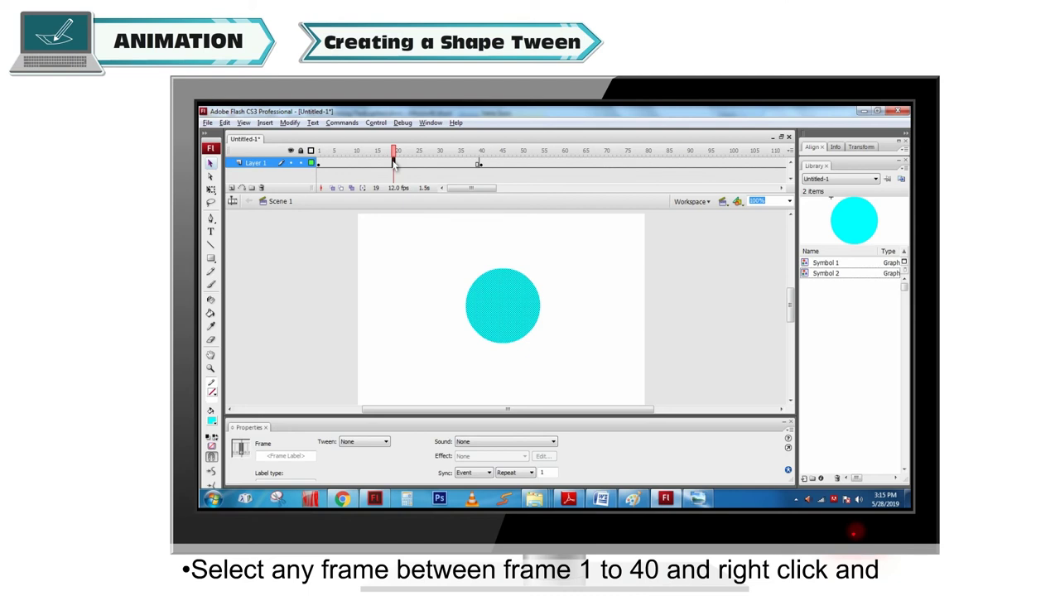
Apply a shape tween over frames 1–40, then create a new Flash File (ActionScript 2.0) document
right_click(394, 163)
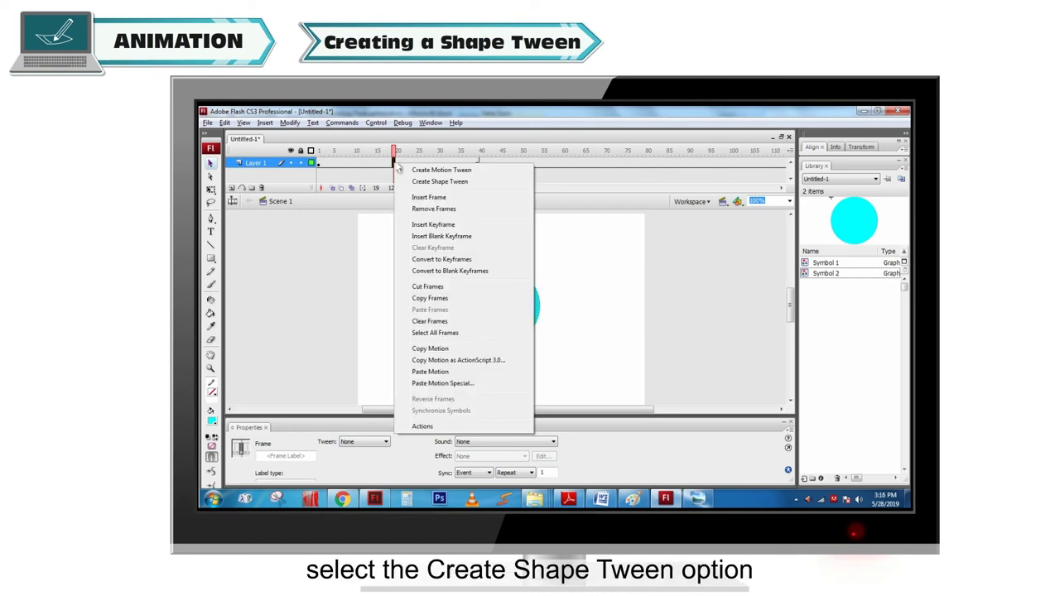
click(447, 187)
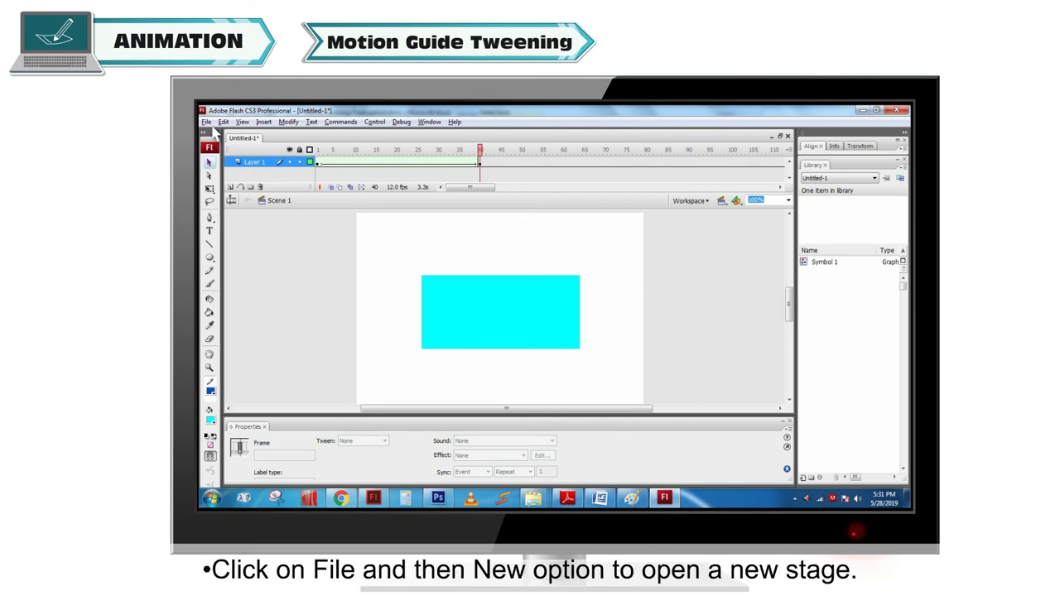
click(207, 123)
click(243, 134)
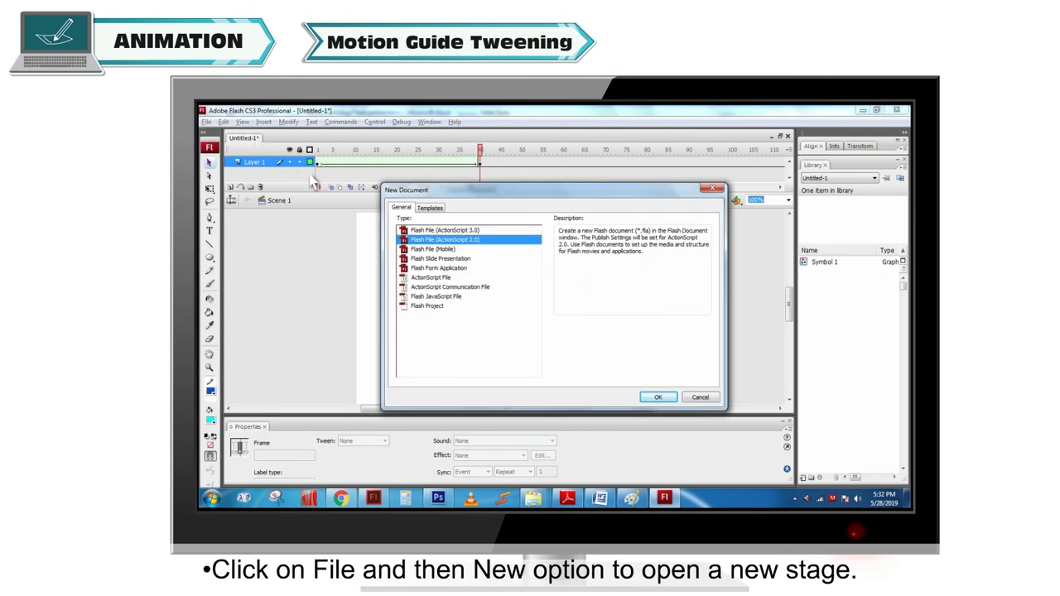
click(656, 398)
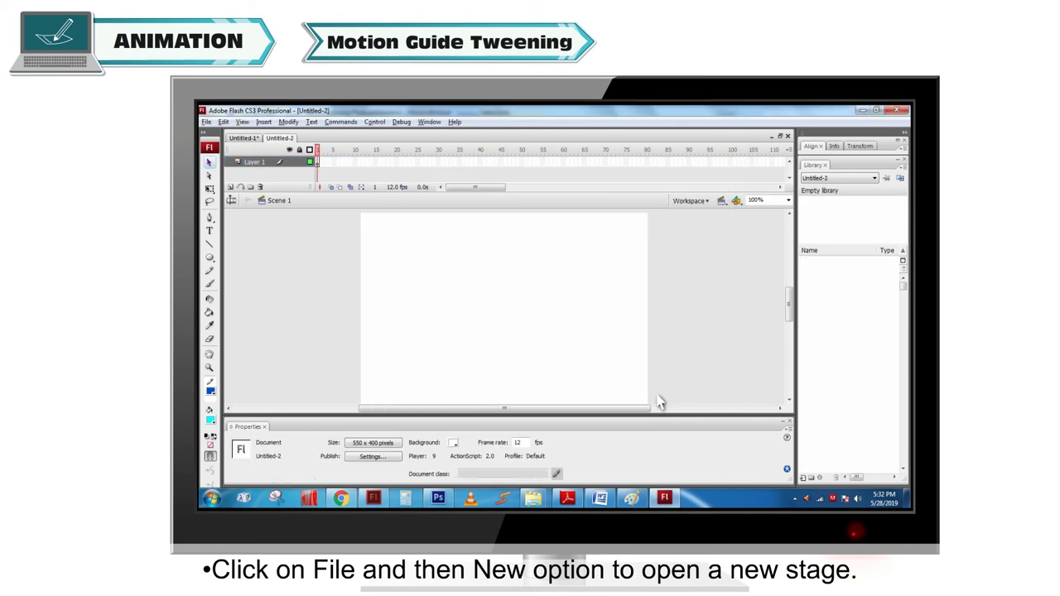
Draw a red circle in the stage centre and convert it to graphic Symbol 1
click(209, 260)
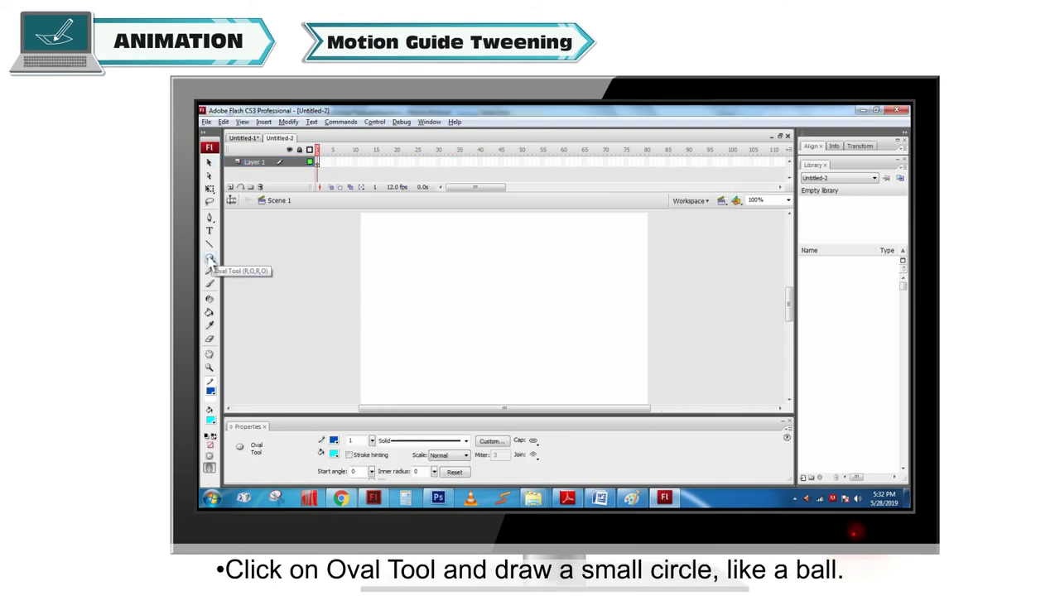
drag(477, 288, 507, 322)
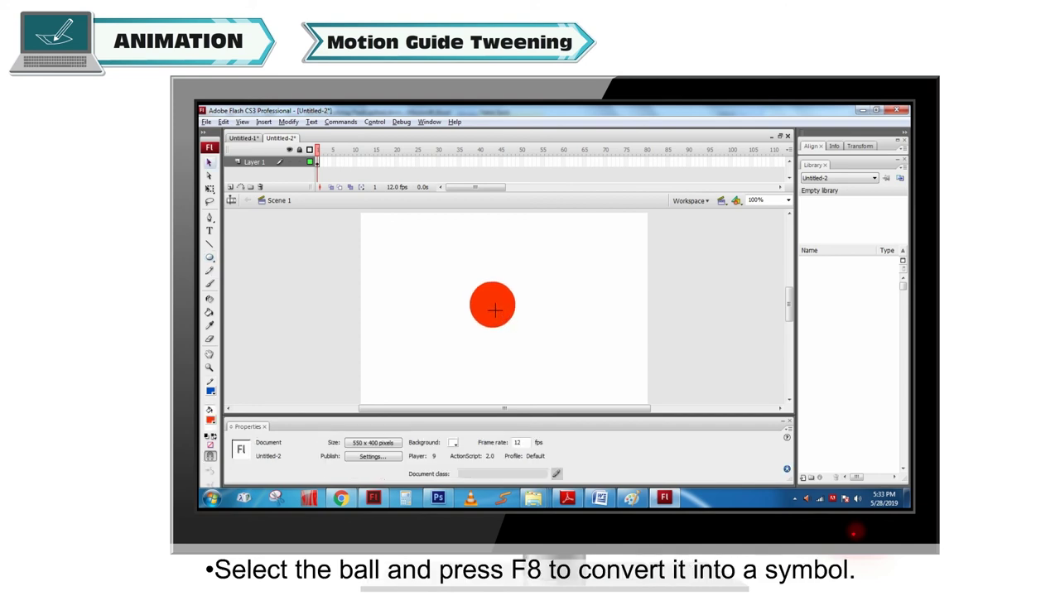
key(v)
click(495, 310)
key(F8)
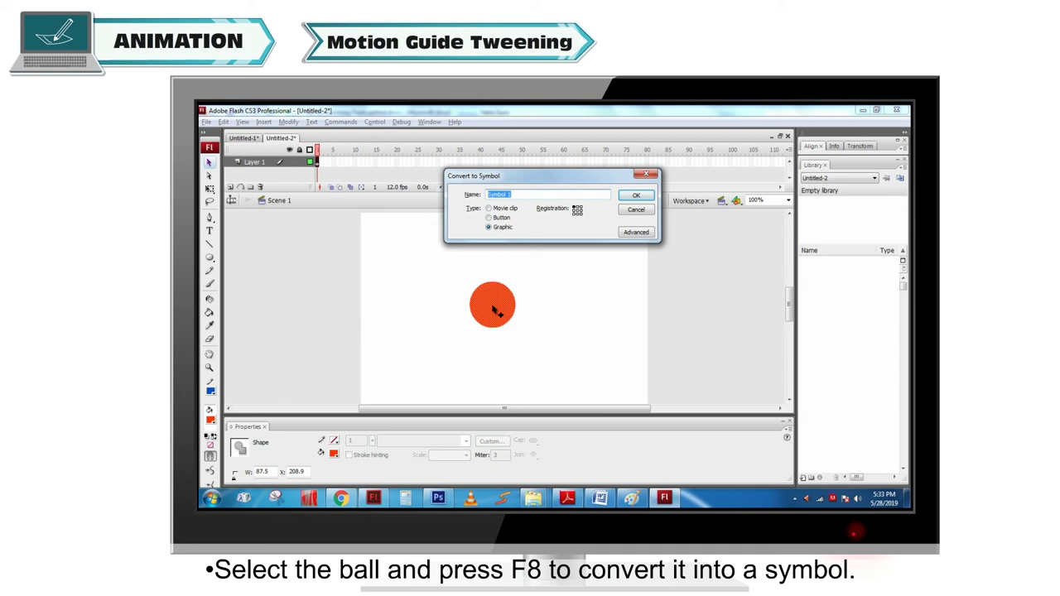
click(636, 196)
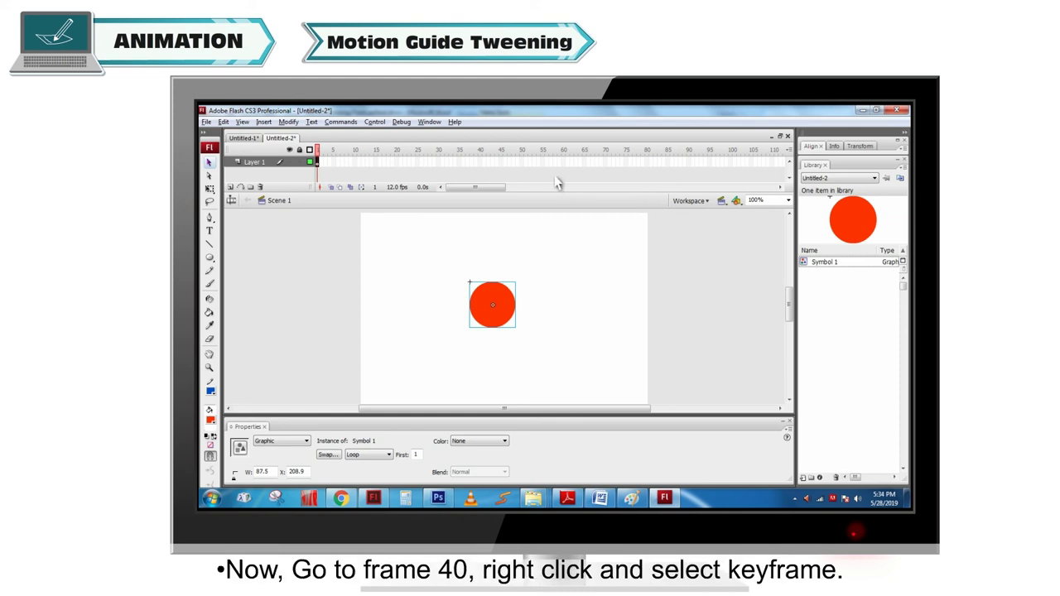
Insert a keyframe at frame 40 on Layer 1 and create a motion tween from frame 1
click(480, 161)
right_click(481, 164)
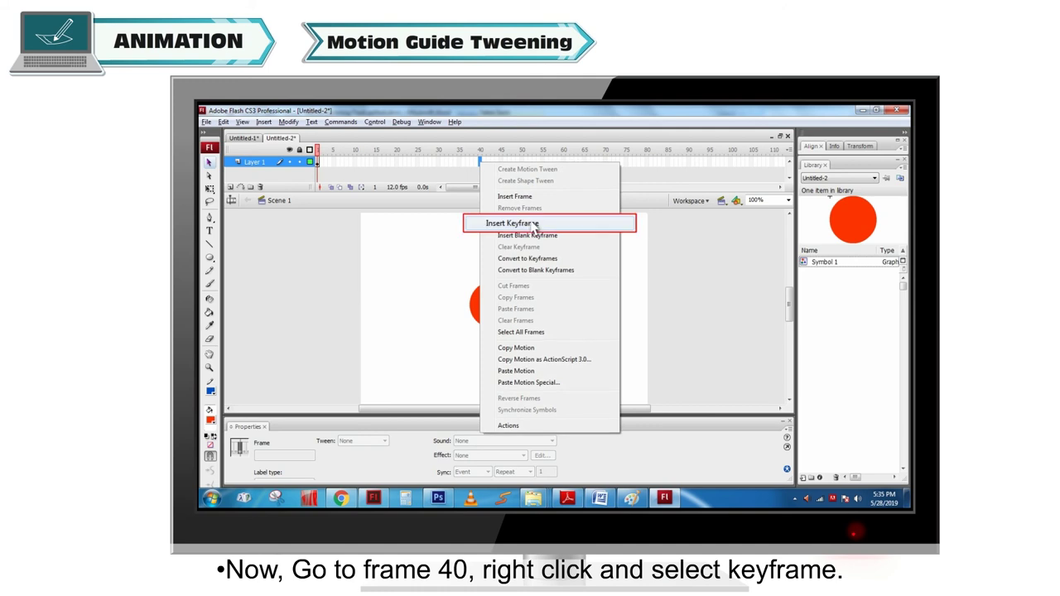
click(524, 222)
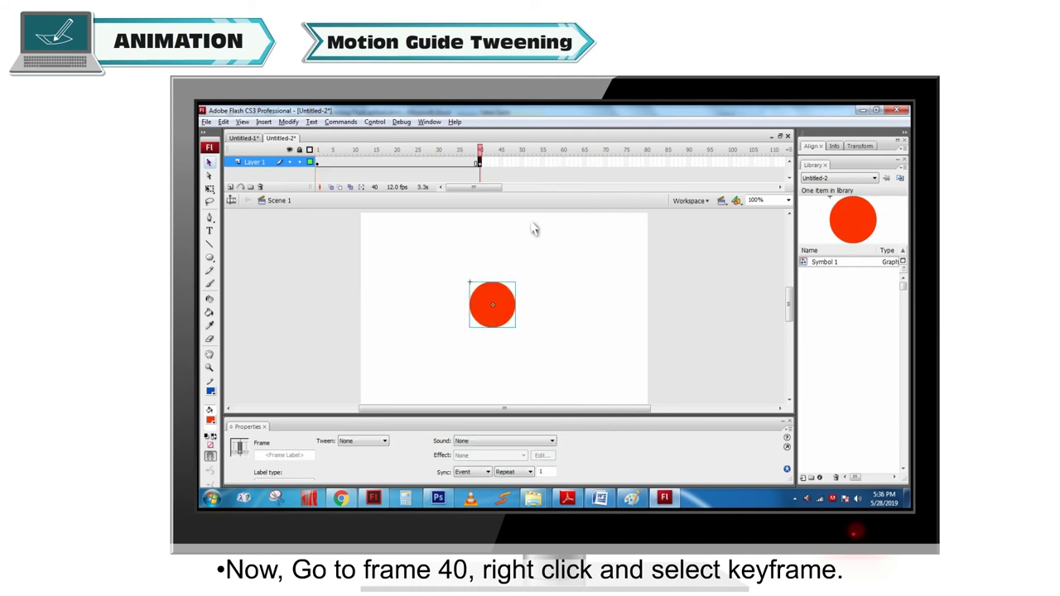
right_click(317, 163)
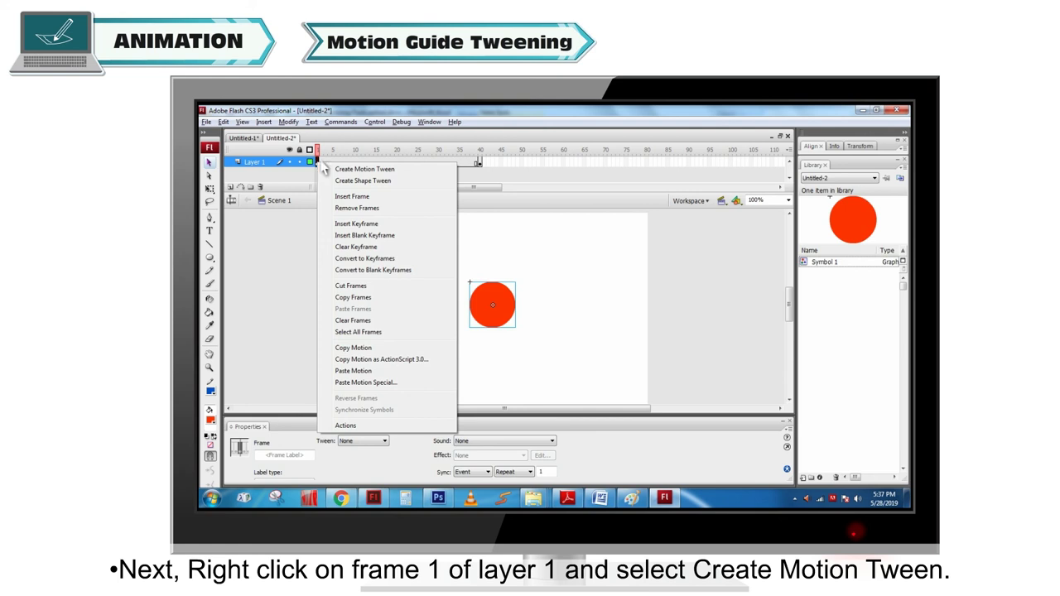
click(386, 170)
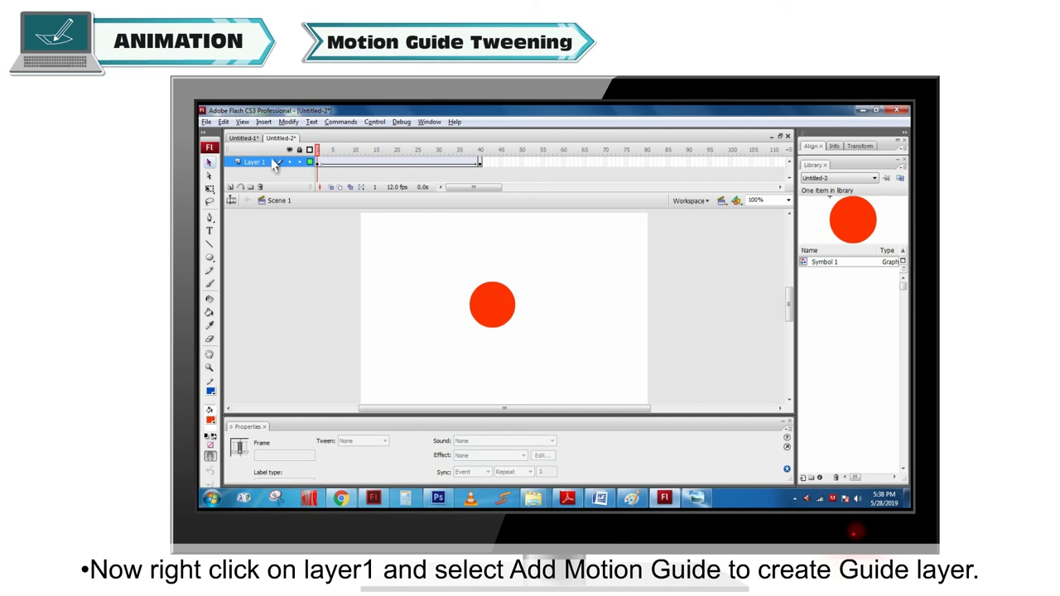
Add a motion guide layer above Layer 1 and draw a wavy pencil path across the upper stage
right_click(265, 163)
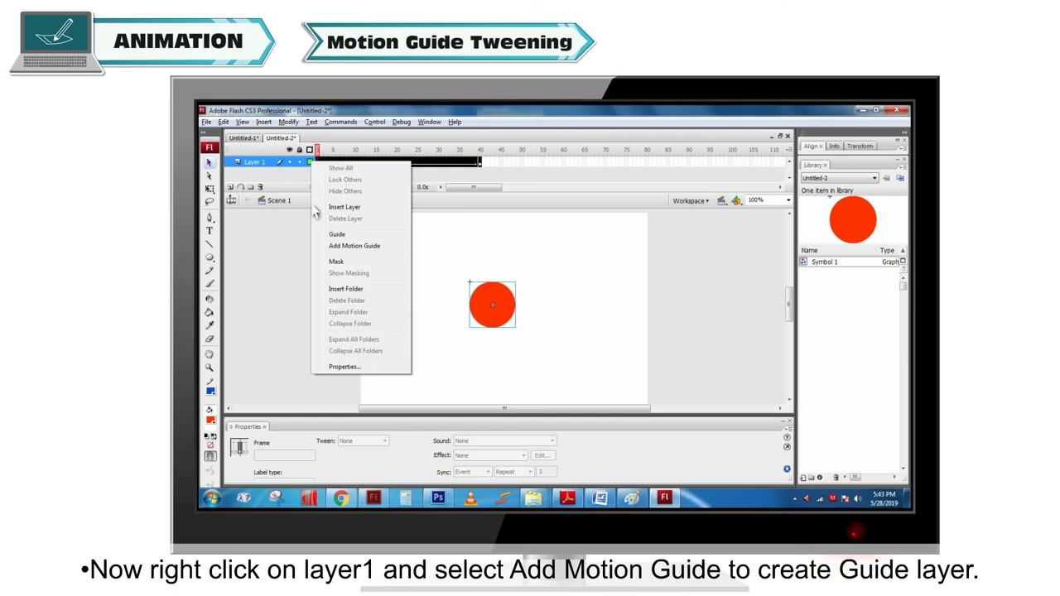
click(357, 247)
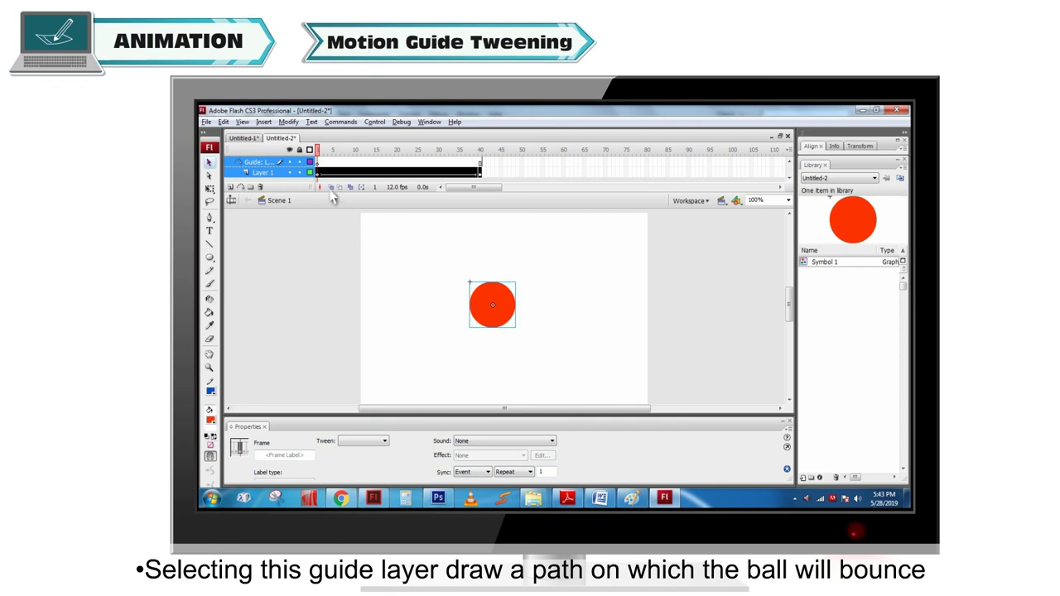
click(318, 164)
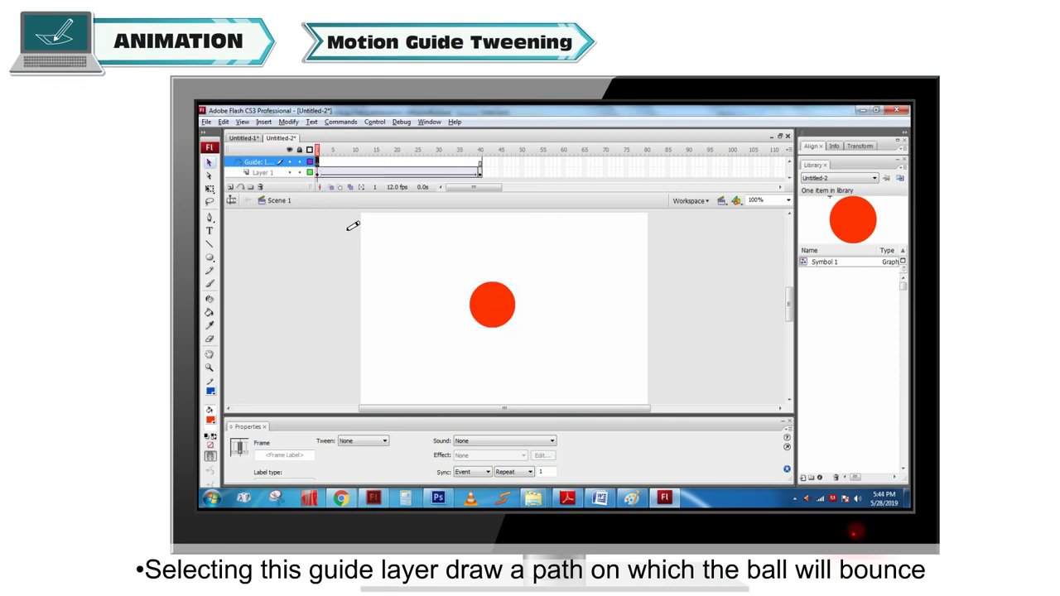
mouse_move(412, 261)
mouse_down()
mouse_move(503, 273)
mouse_move(637, 266)
mouse_up()
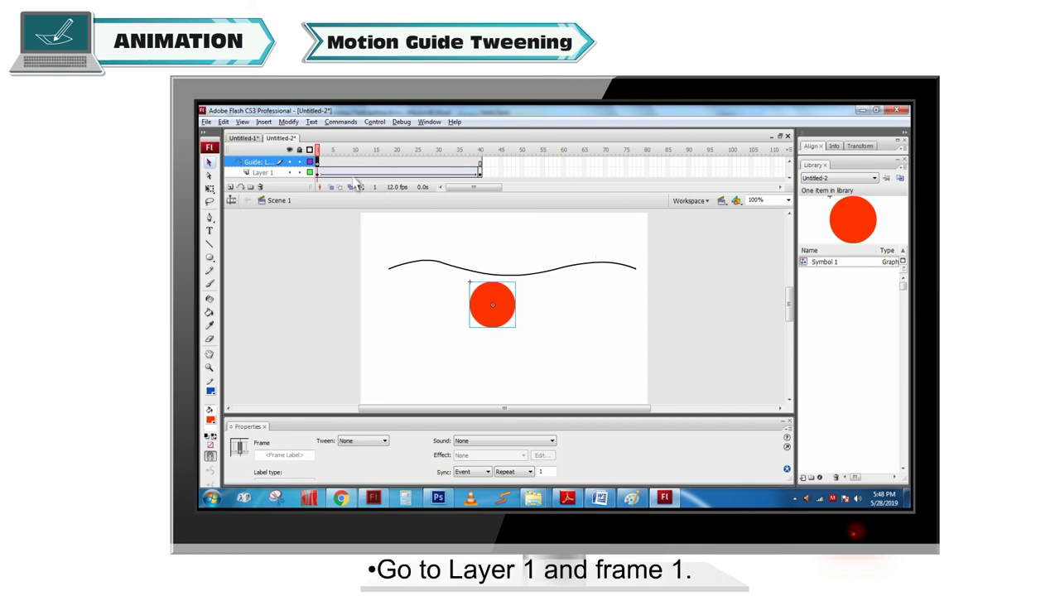
Snap the ball to the path's left end at frame 1 and right end at frame 40, then preview
click(317, 172)
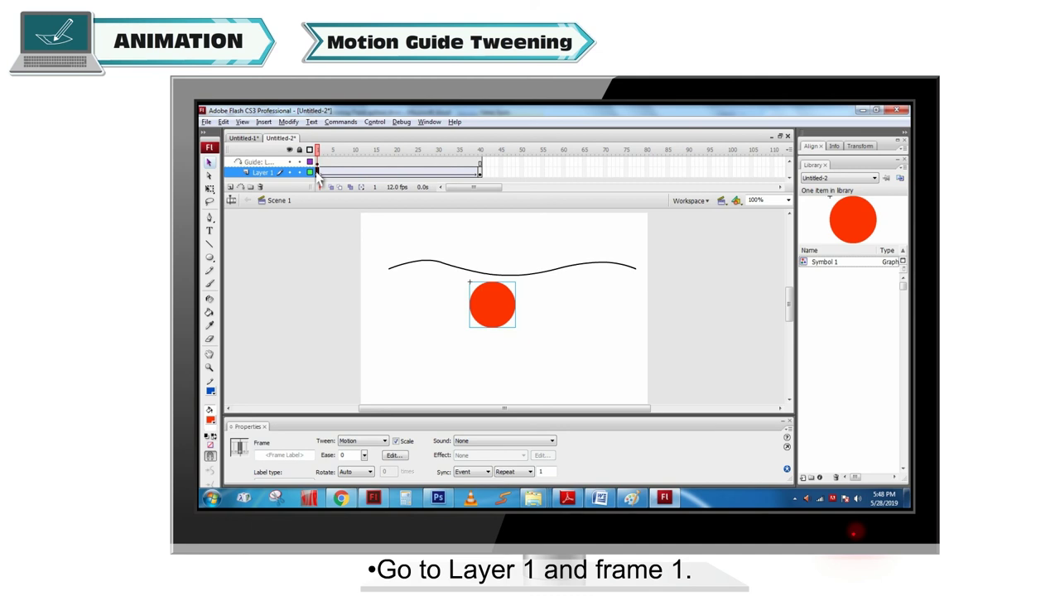
click(492, 311)
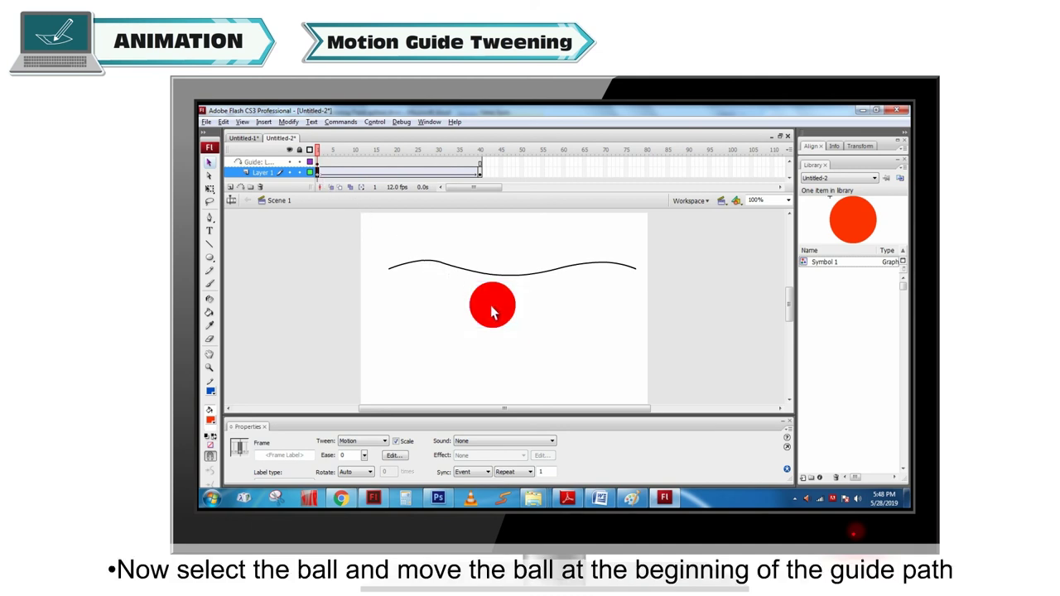
drag(492, 310, 392, 269)
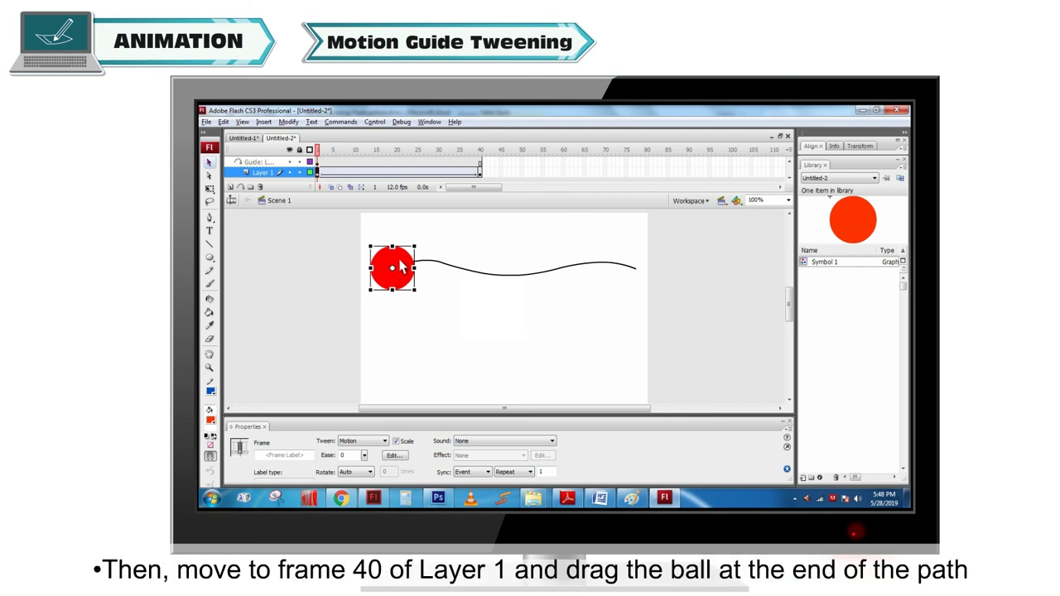
click(479, 172)
drag(402, 267, 635, 274)
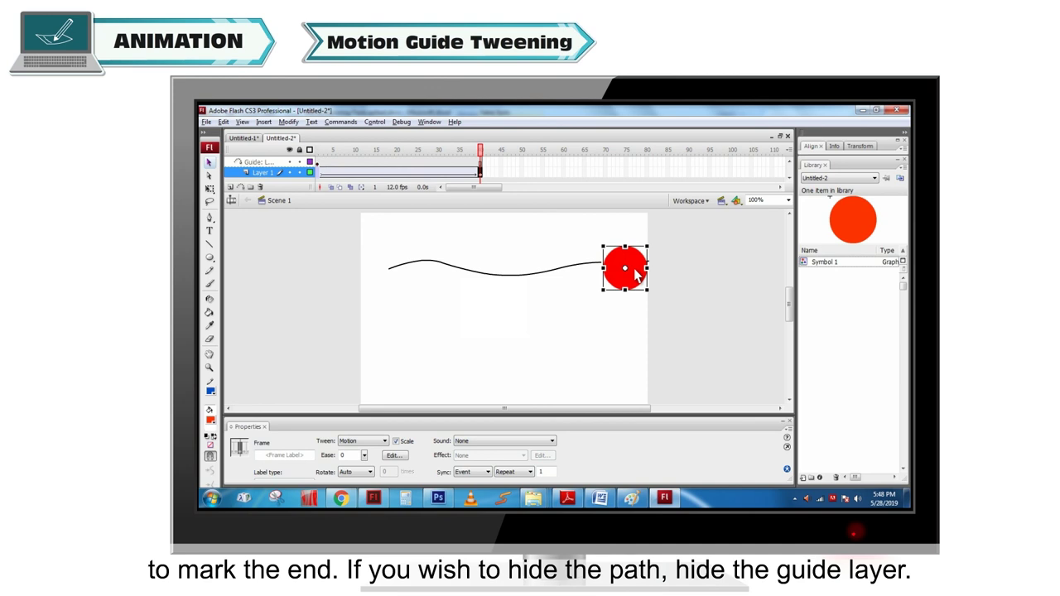
key(Return)
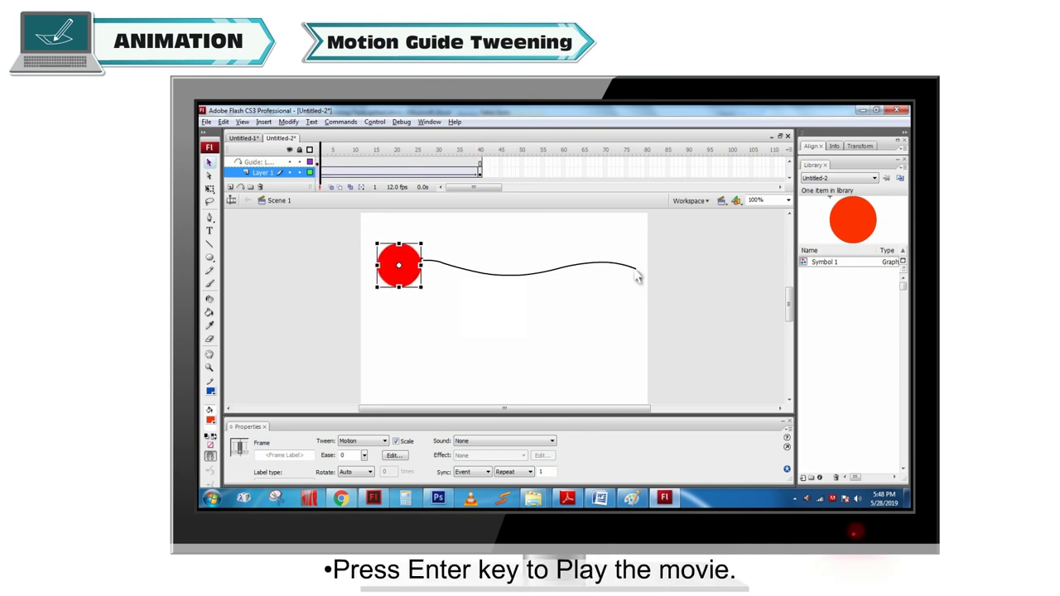